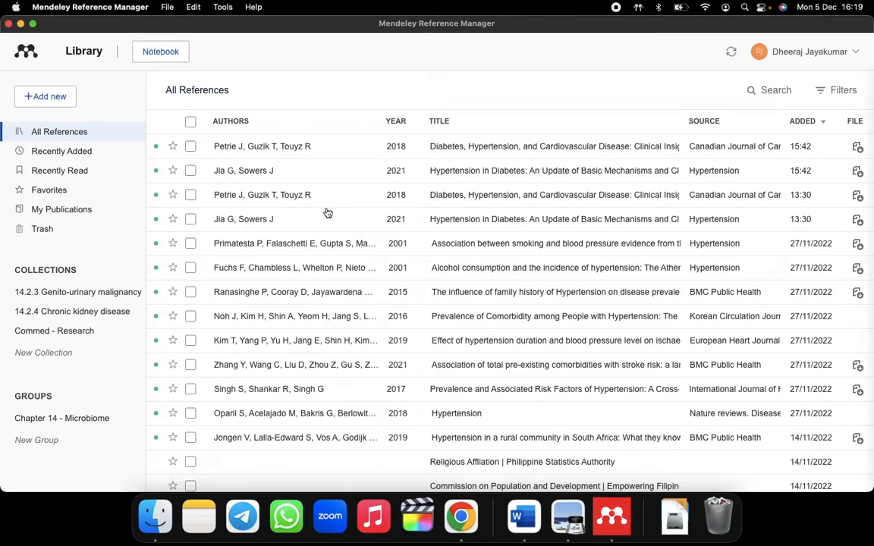
View the references in the 14.2.3 Genito-urinary malignancy, 14.2.4 Chronic kidney disease and Commed - Research collections
left_click(89, 297)
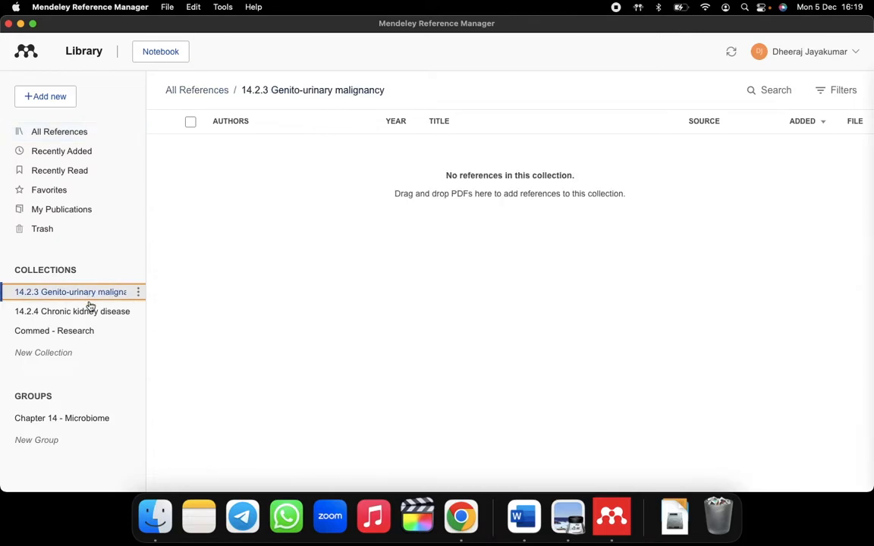
left_click(88, 313)
left_click(87, 334)
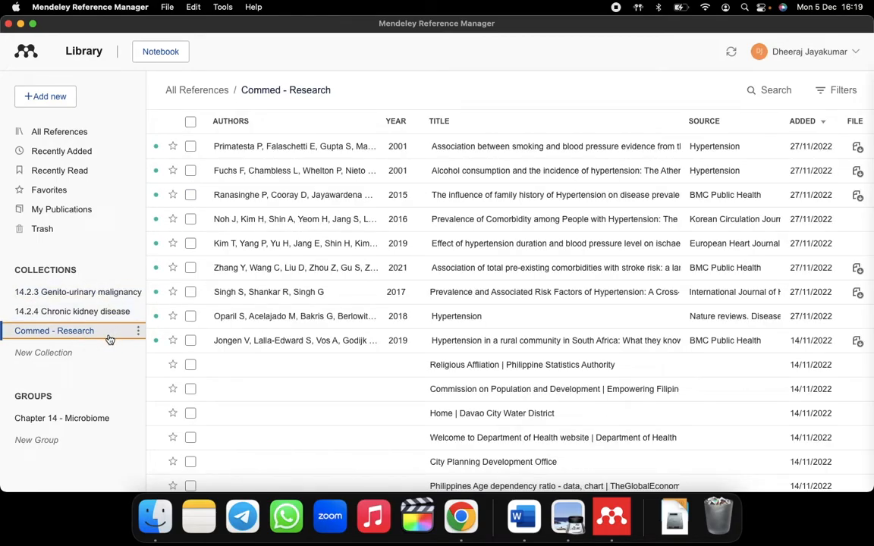
left_click(107, 312)
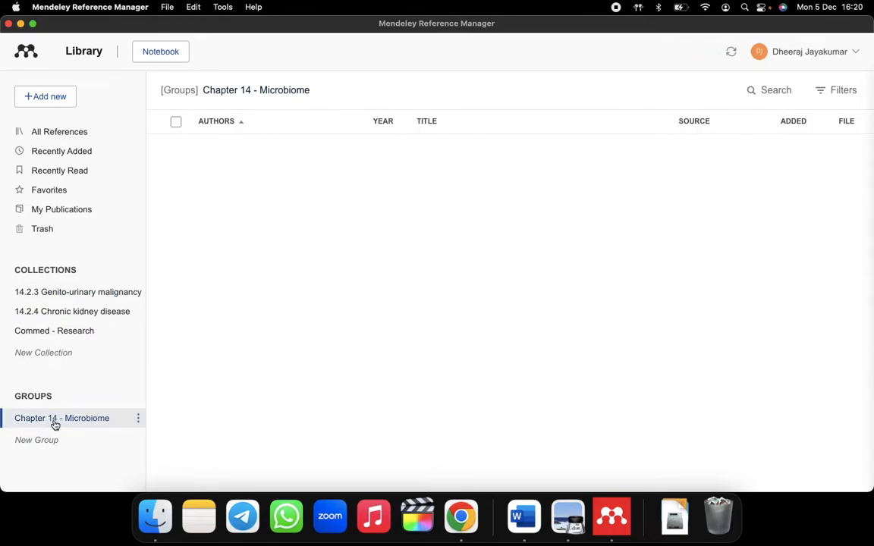
Examine the member management settings of the Chapter 14 - Microbiome group, and close them
right_click(54, 426)
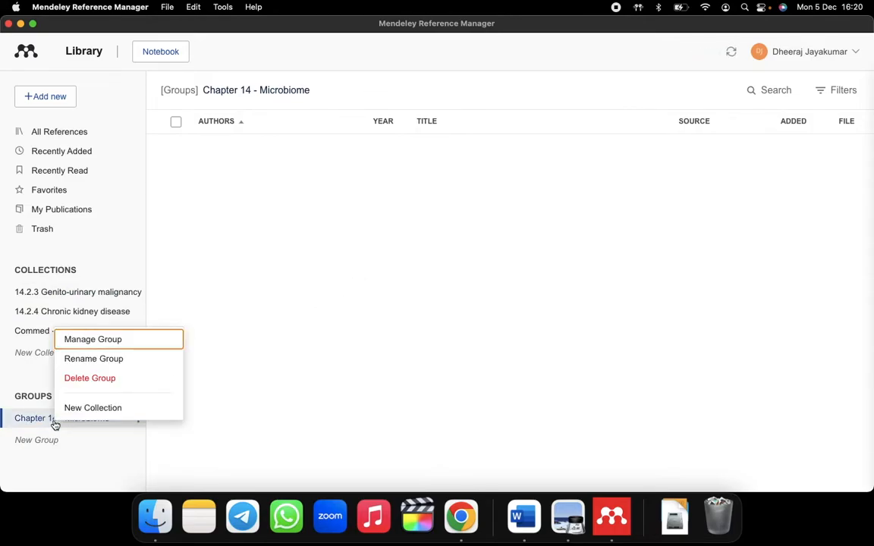
left_click(113, 338)
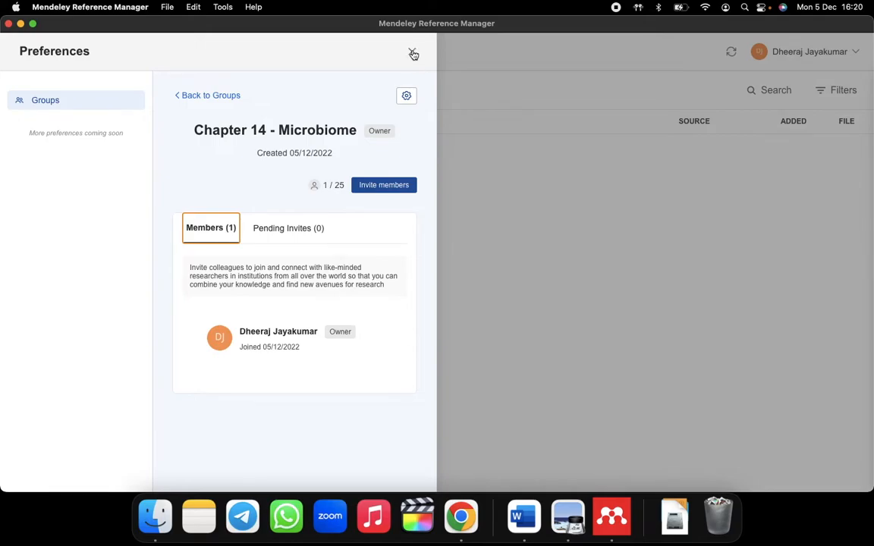
left_click(412, 53)
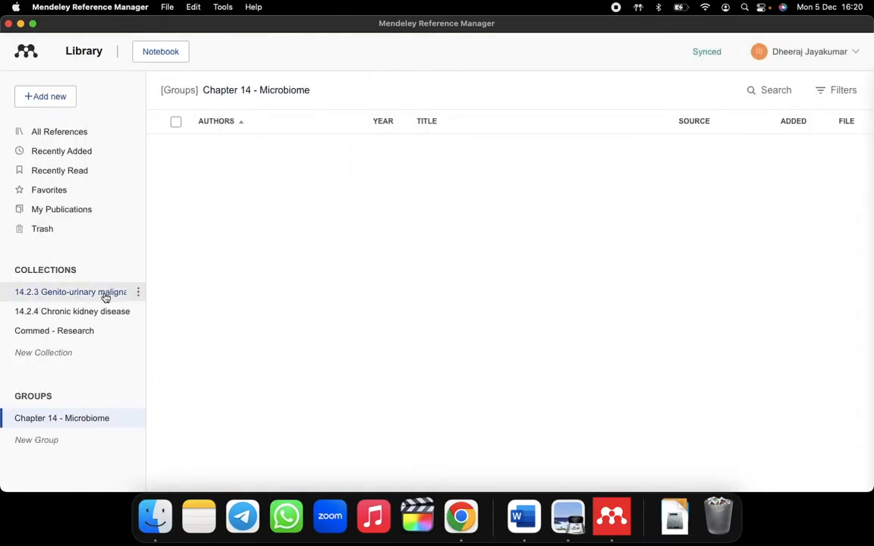
Display the Commed - Research collection and look over the installable Mendeley tools without choosing any
left_click(93, 332)
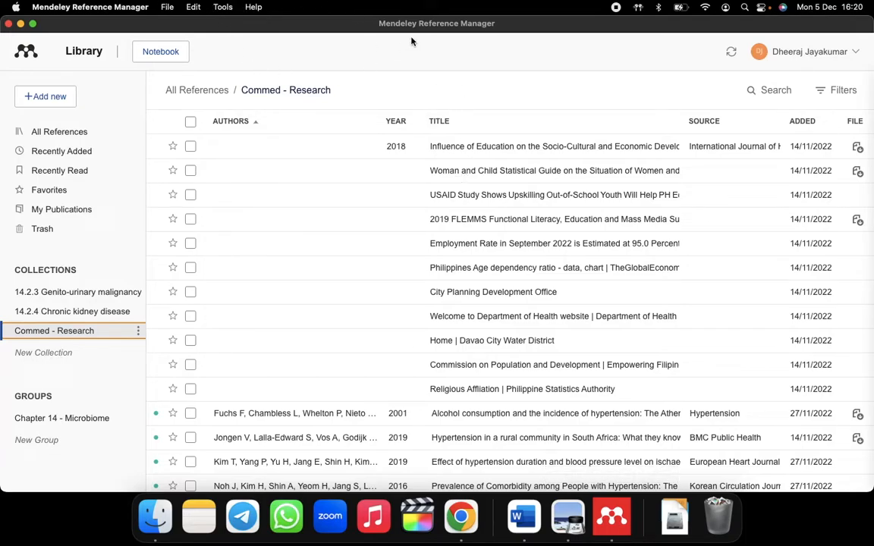
left_click(222, 7)
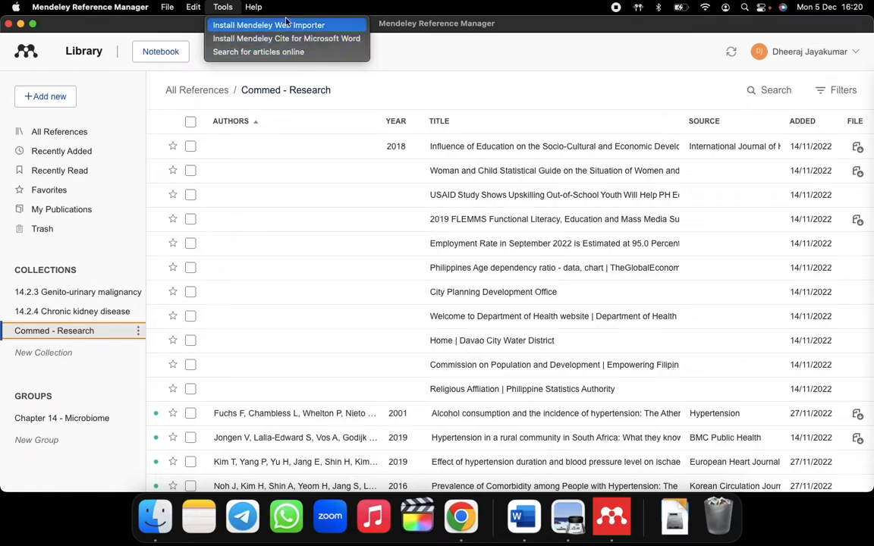
left_click(221, 8)
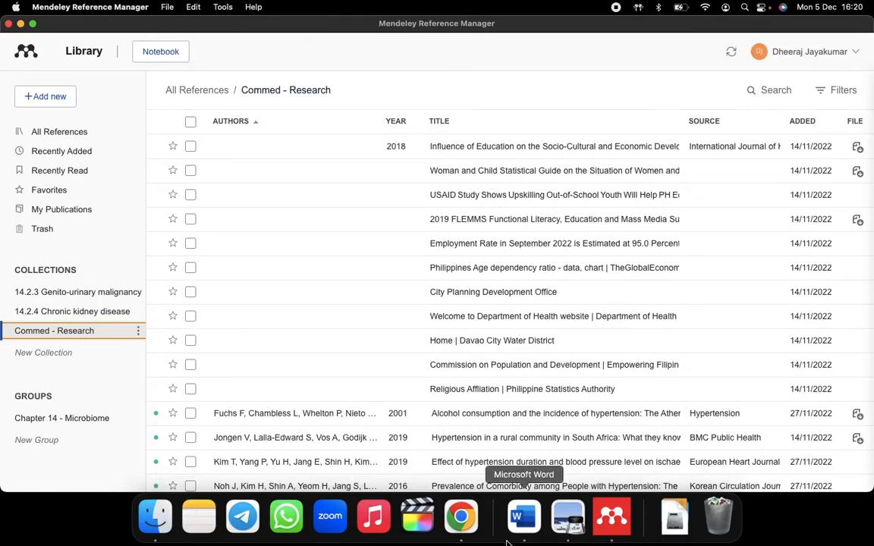
Switch to Chrome and preview the Hypertension in Diabetes article in the Mendeley Web Importer without adding it
left_click(461, 518)
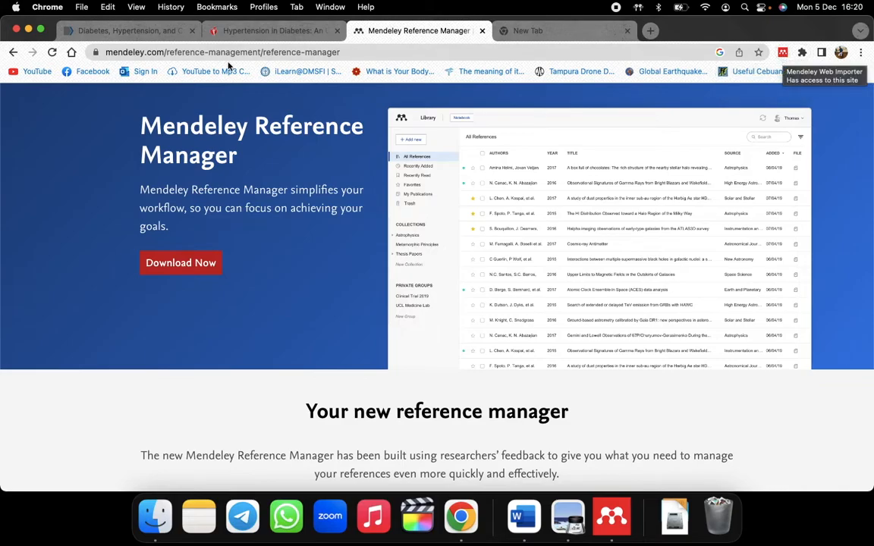
left_click(258, 30)
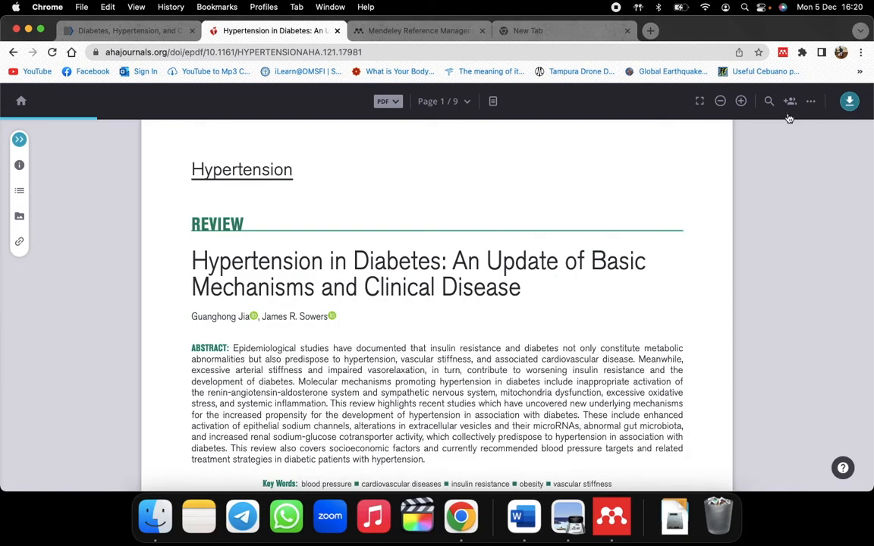
left_click(782, 52)
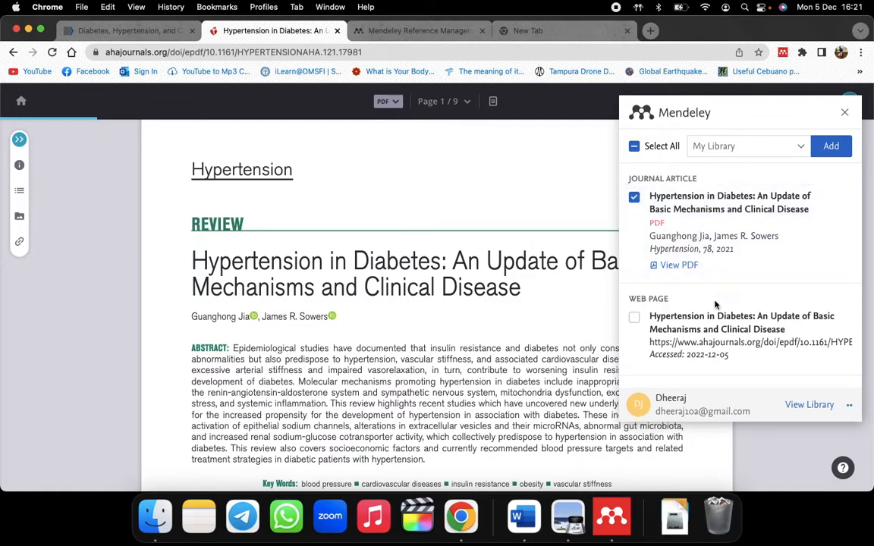
left_click(531, 429)
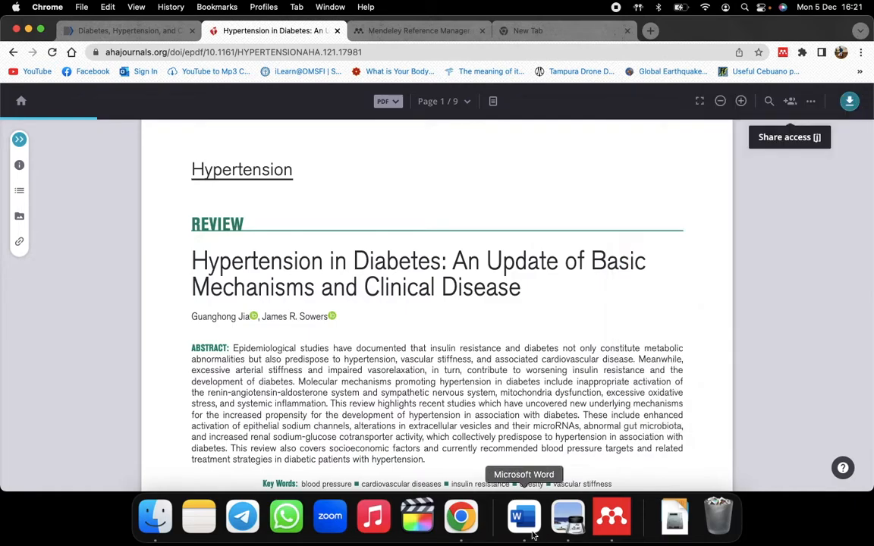
Switch to Word and check that the Mendeley Cite add-in opens in the EXAMPLE - REFERENCES document, and close it
left_click(532, 535)
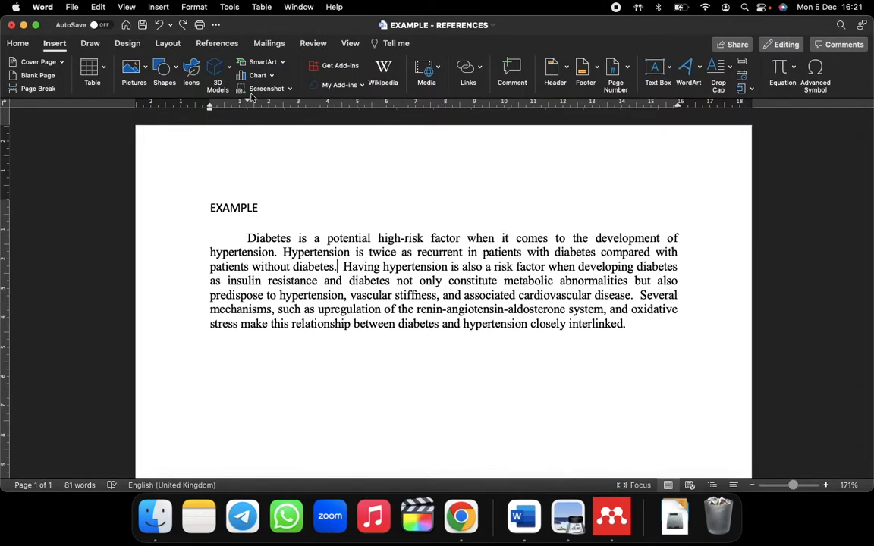
left_click(200, 43)
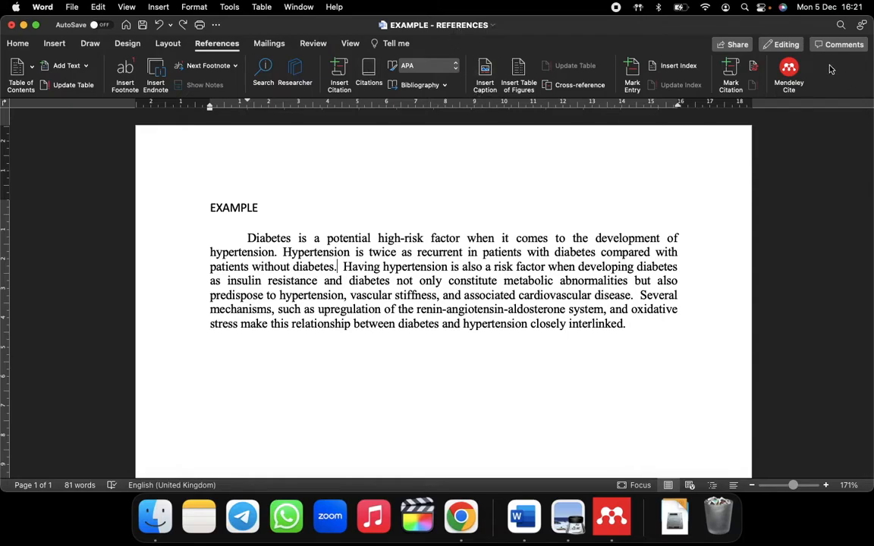
left_click(789, 71)
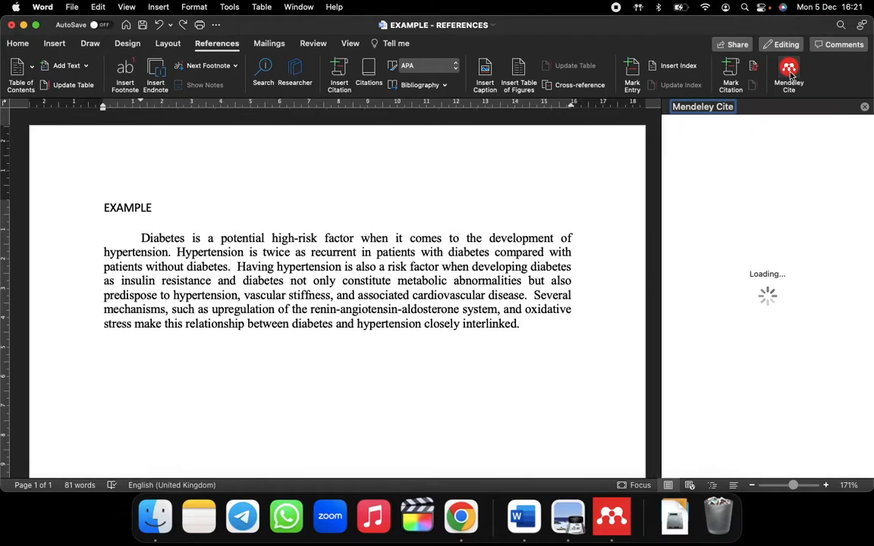
left_click(863, 109)
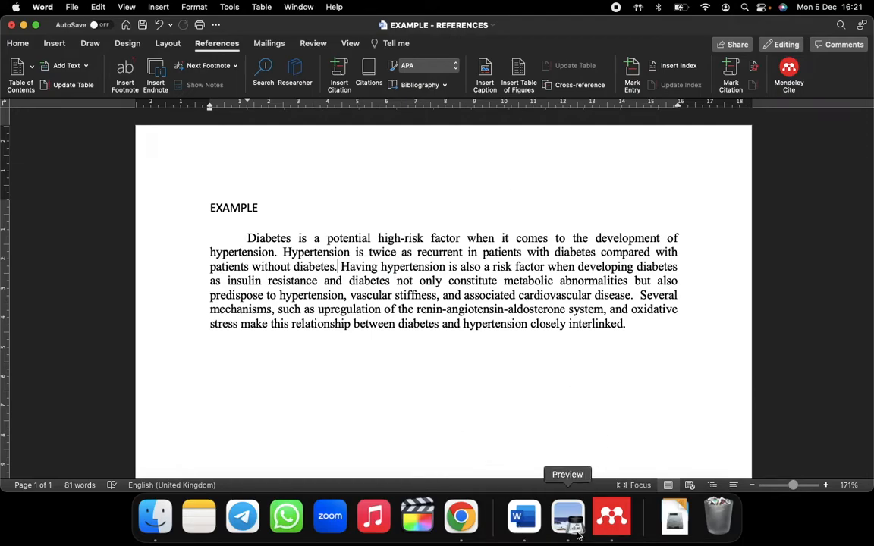
Switch to Mendeley Reference Manager, create a collection named "Chapter - Example" and open it
left_click(611, 520)
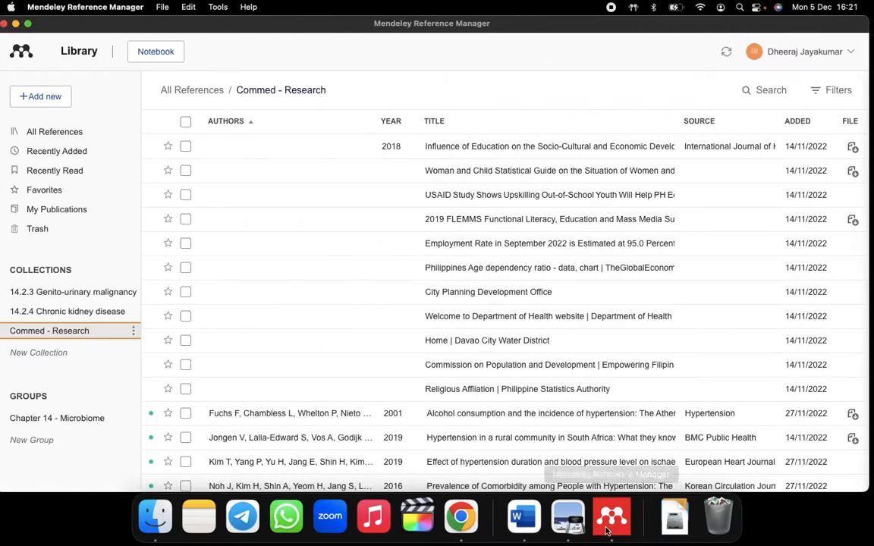
left_click(64, 354)
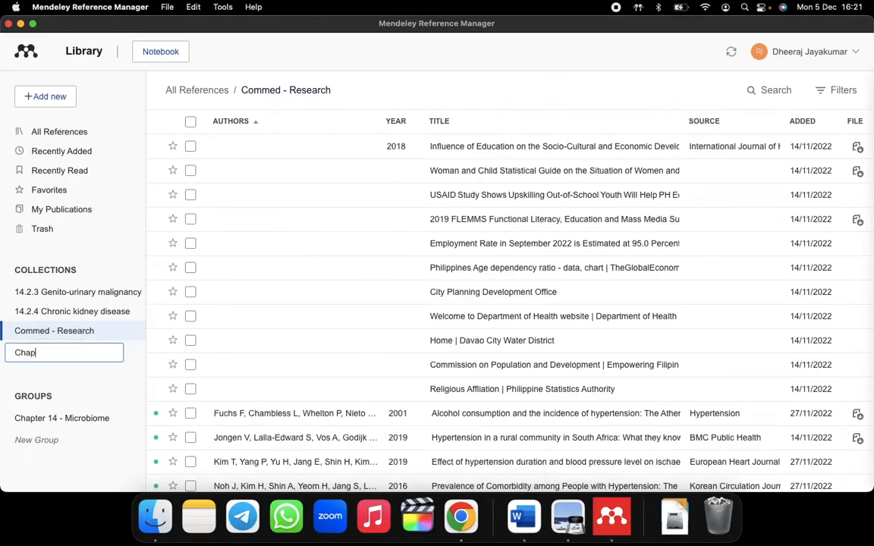
type("Chapter - Example")
key("Return")
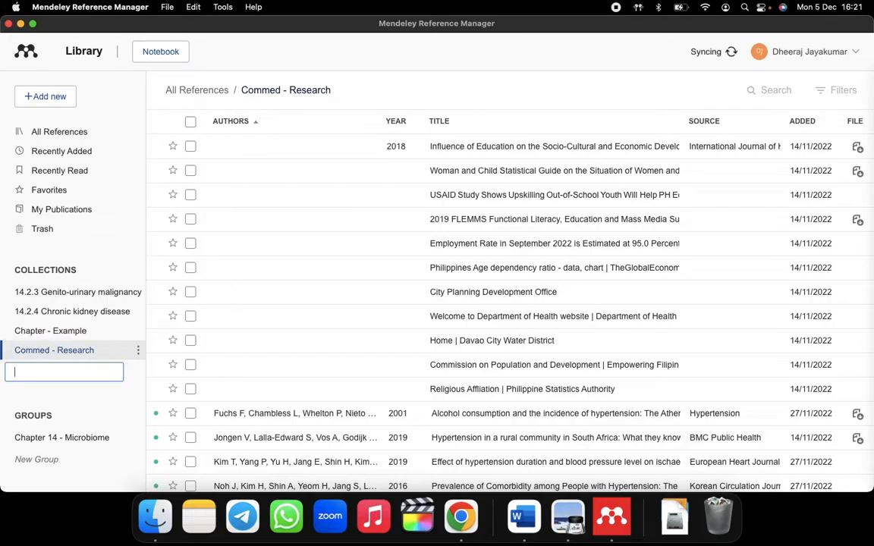
left_click(93, 350)
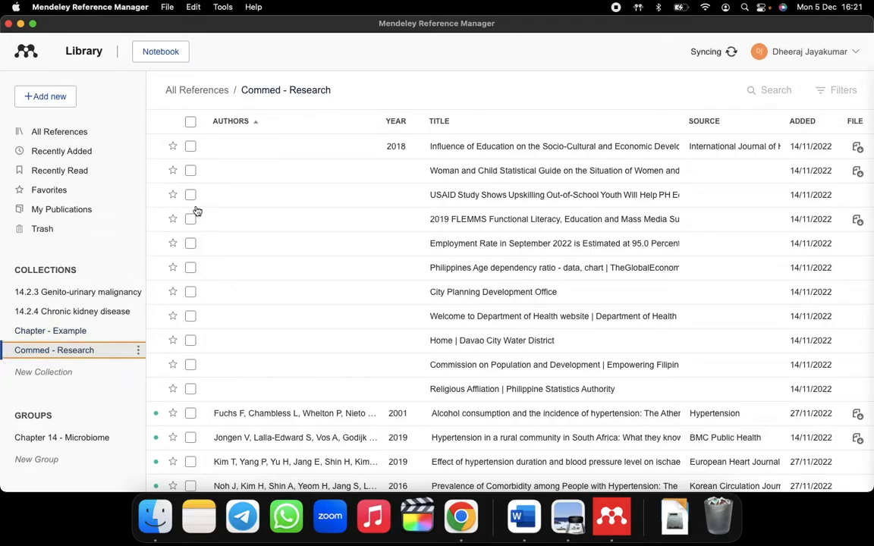
left_click(51, 331)
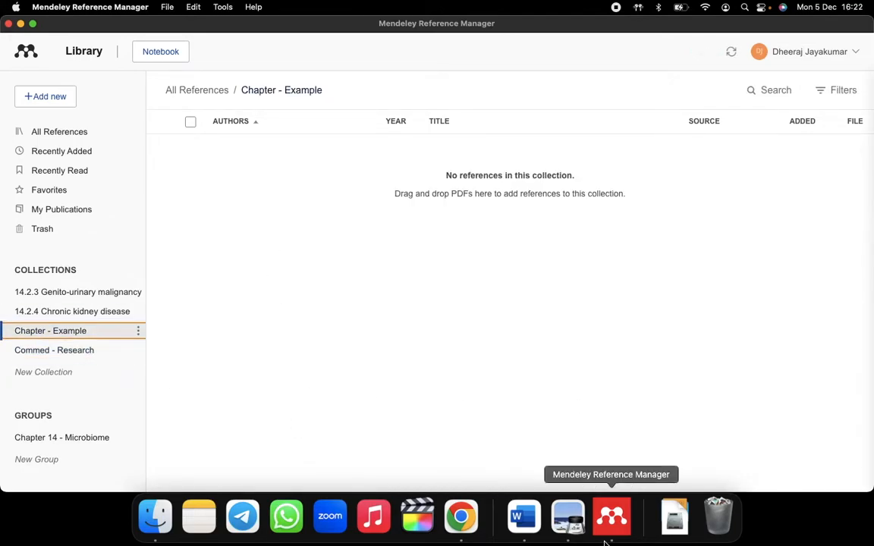
Switch to Chrome and reload both the cardiovascular disease and the Hypertension in Diabetes article pages
left_click(464, 531)
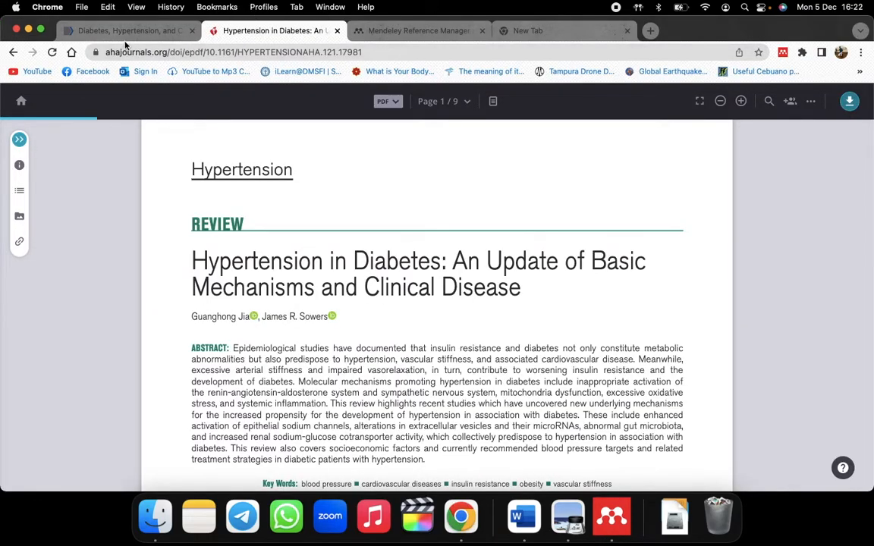
left_click(115, 34)
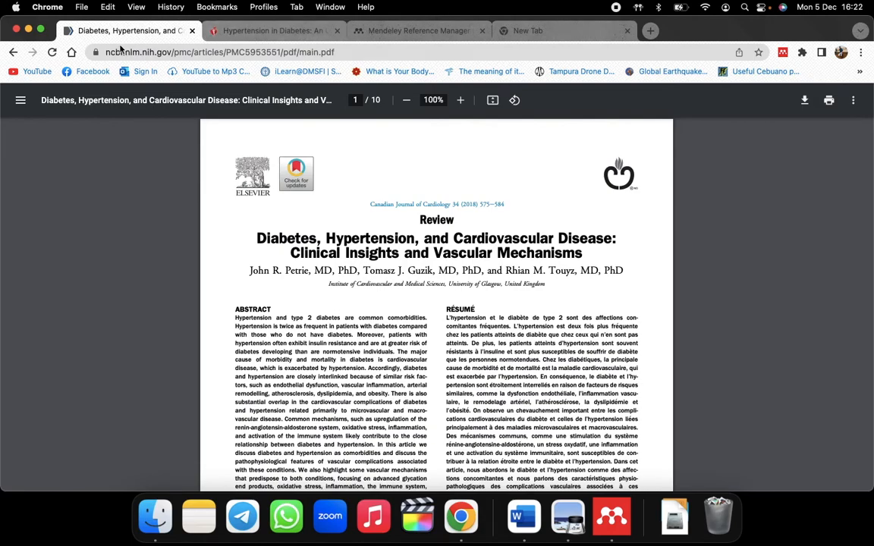
left_click(52, 53)
left_click(233, 36)
left_click(52, 53)
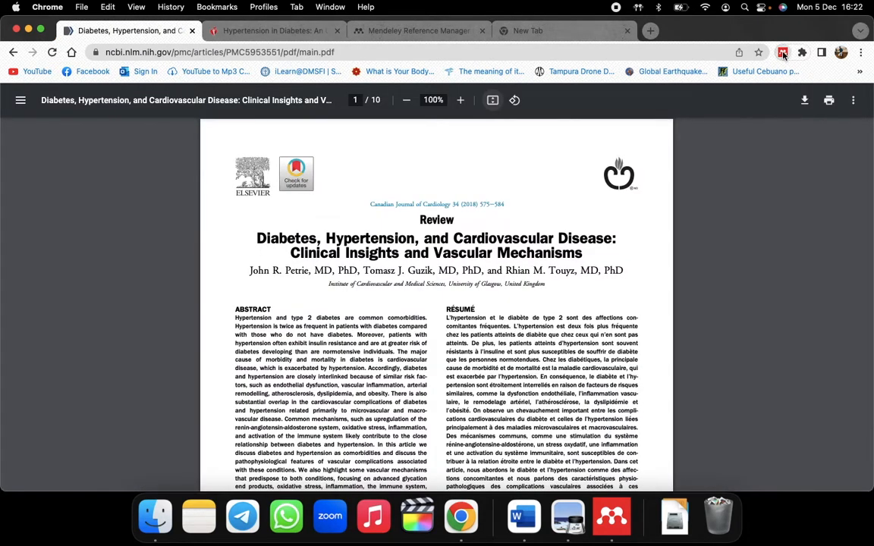
Add the journal article "Diabetes, Hypertension, and Cardiovascular Disease" to the Chapter - Example collection with the Mendeley Web Importer
left_click(783, 53)
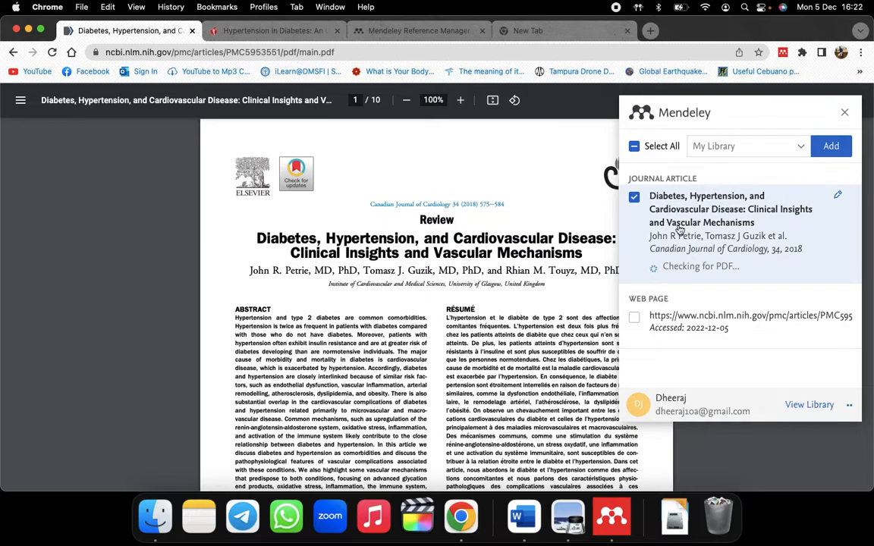
left_click(746, 149)
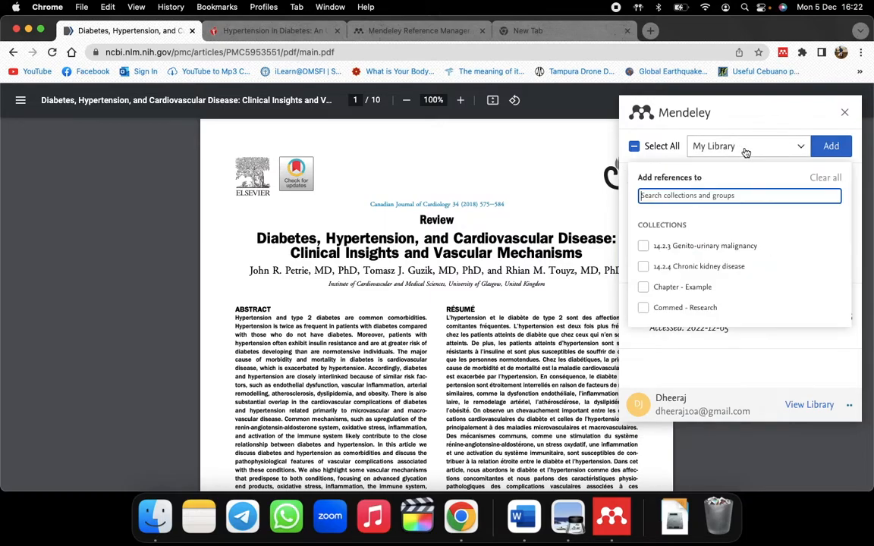
left_click(644, 288)
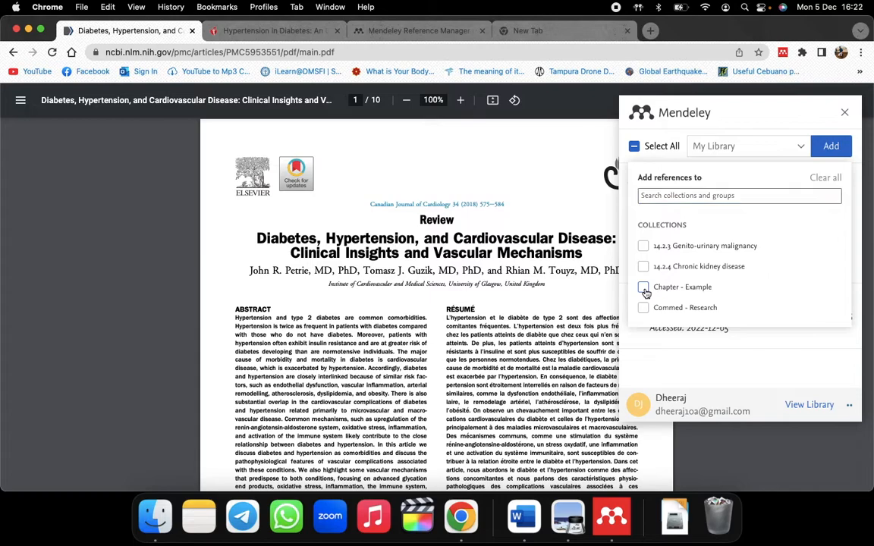
left_click(827, 150)
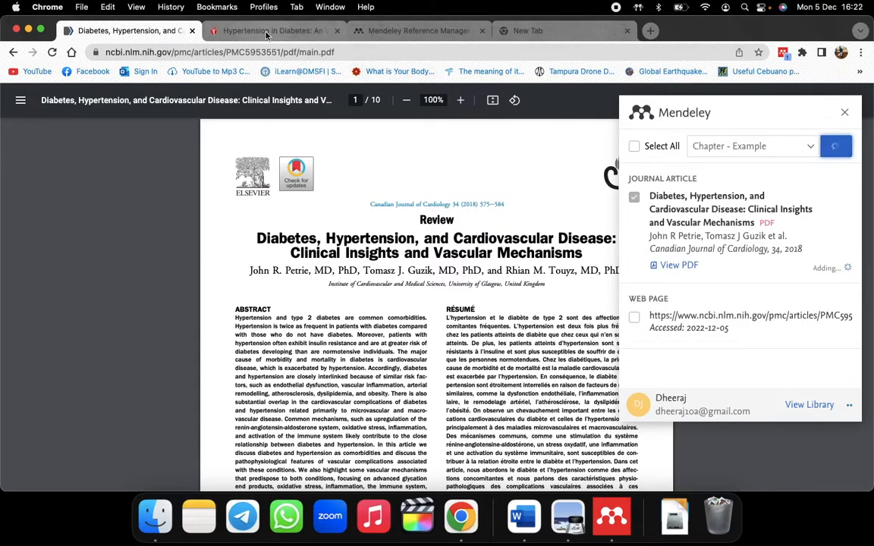
Import the "Hypertension in Diabetes" journal article into the Chapter - Example collection and view the collection in Mendeley Reference Manager
left_click(239, 28)
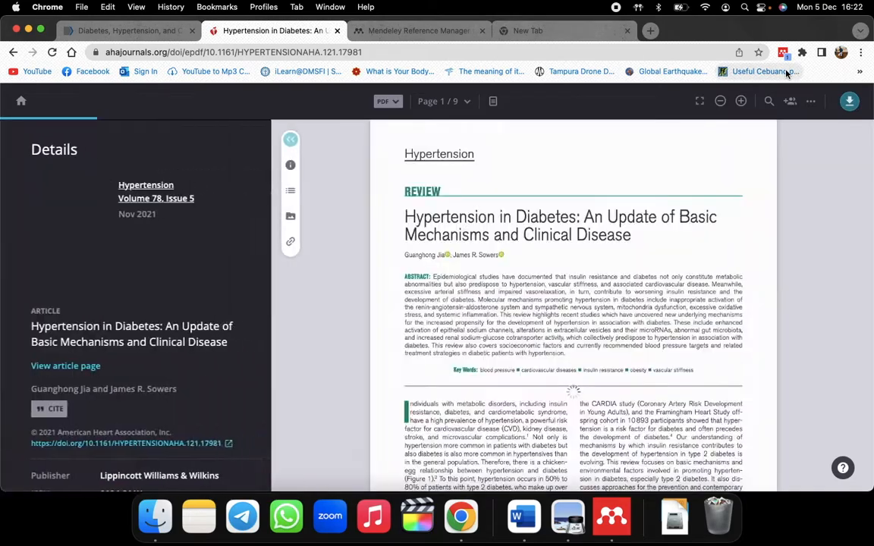
left_click(782, 51)
left_click(833, 151)
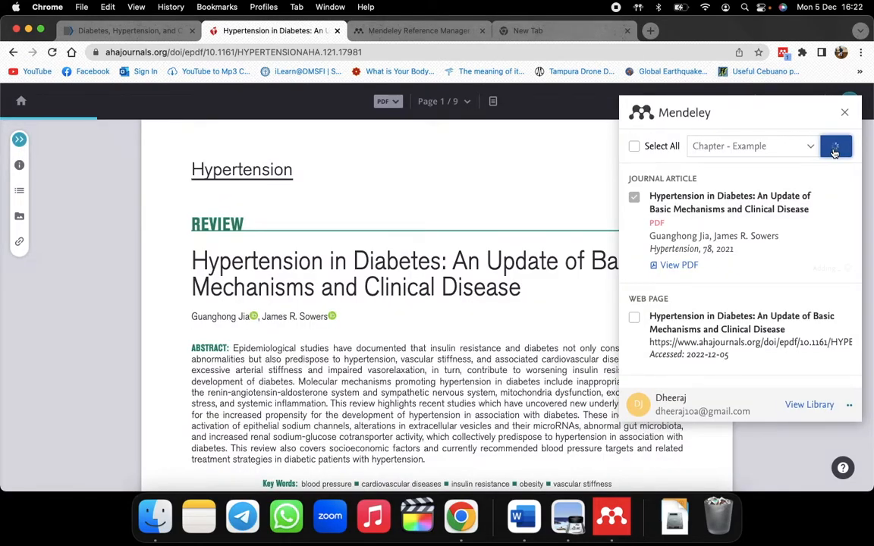
left_click(611, 517)
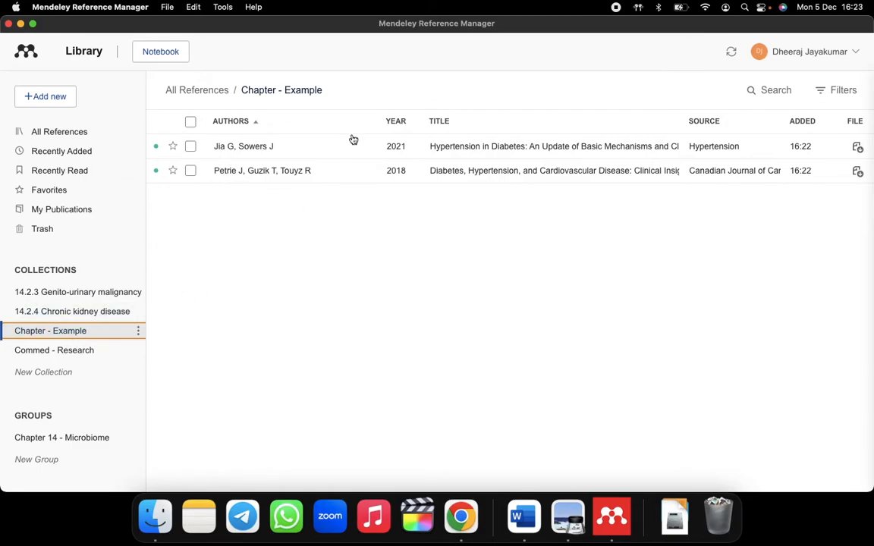
Switch to the Word document, launch Mendeley Cite and show the references of the "Chapter - Example" collection
left_click(522, 523)
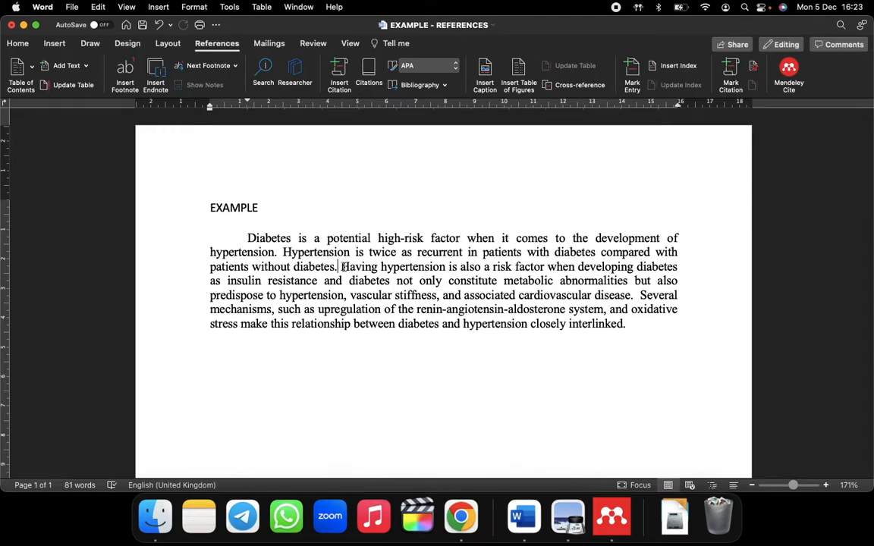
left_click(789, 76)
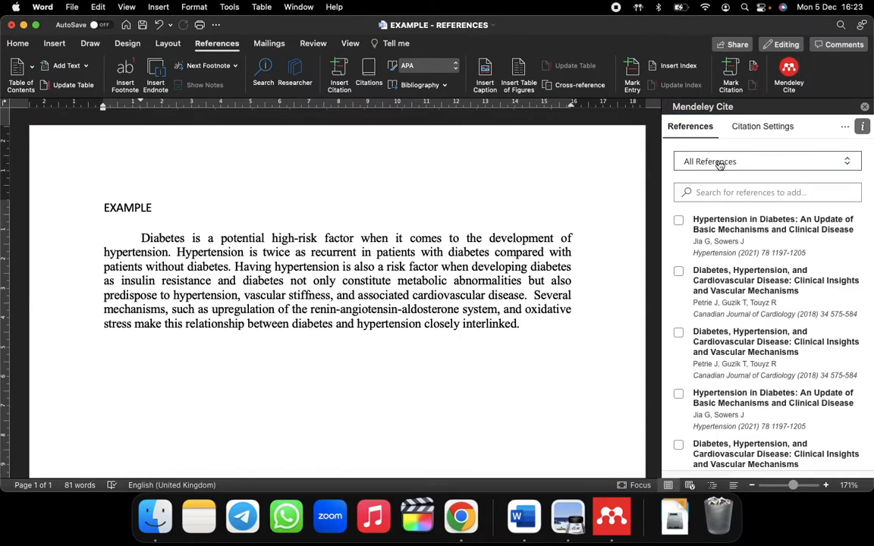
left_click(717, 162)
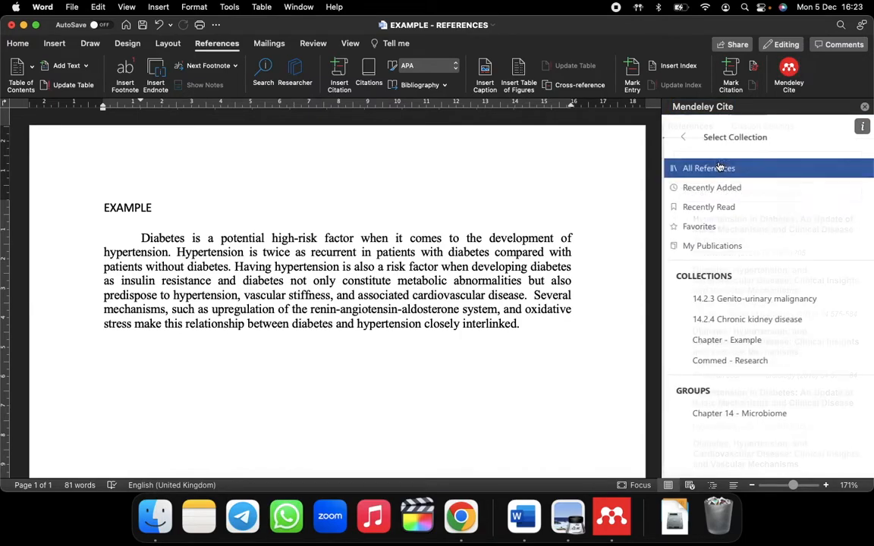
left_click(727, 340)
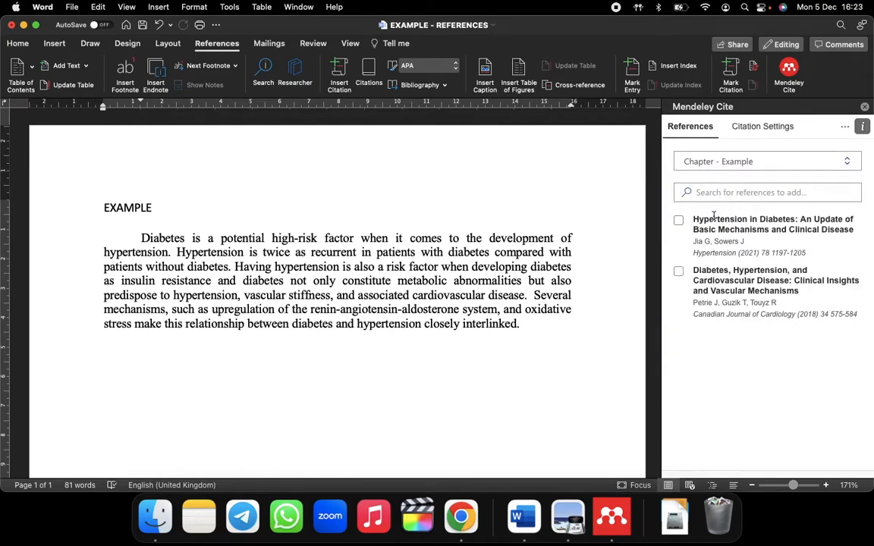
Cite the "Hypertension in Diabetes" article directly after the sentence ending "patients without diabetes."
left_click(232, 267)
left_click(678, 220)
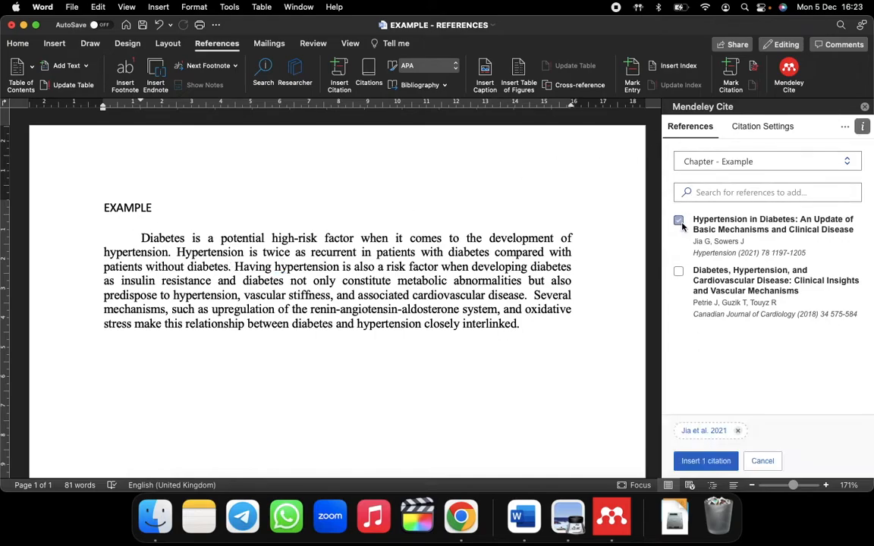
left_click(707, 461)
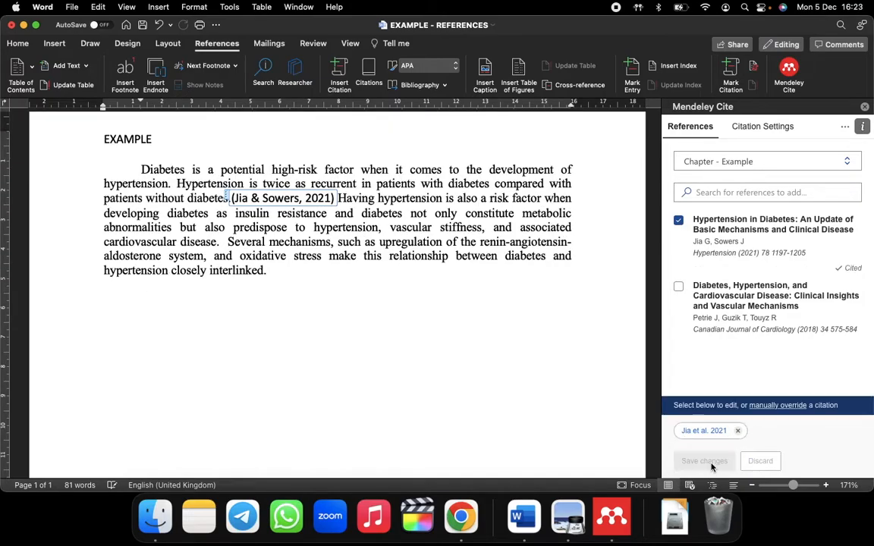
Insert a citation of "Diabetes, Hypertension, and Cardiovascular Disease" after the sentence ending "associated cardiovascular disease."
left_click(406, 212)
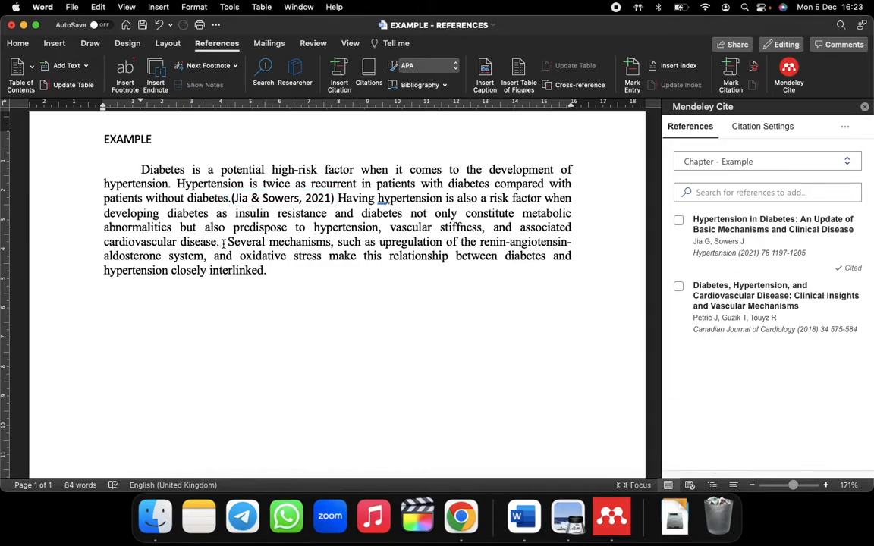
left_click(679, 288)
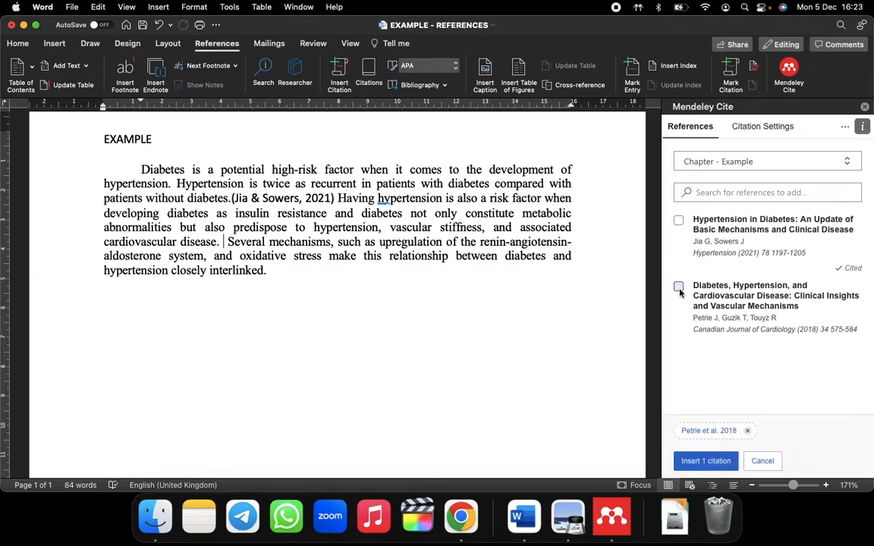
left_click(705, 462)
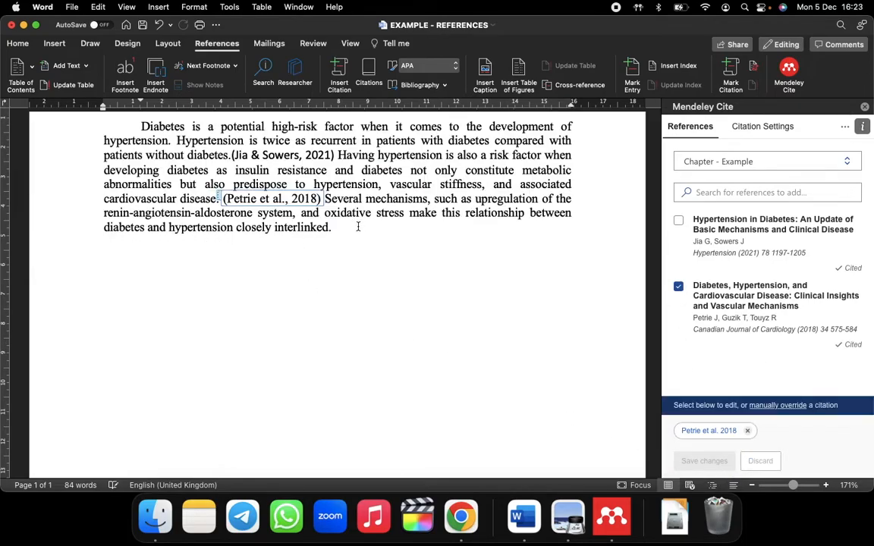
Cite the "Hypertension in Diabetes" article at the end of the paragraph, after "closely interlinked."
left_click(358, 226)
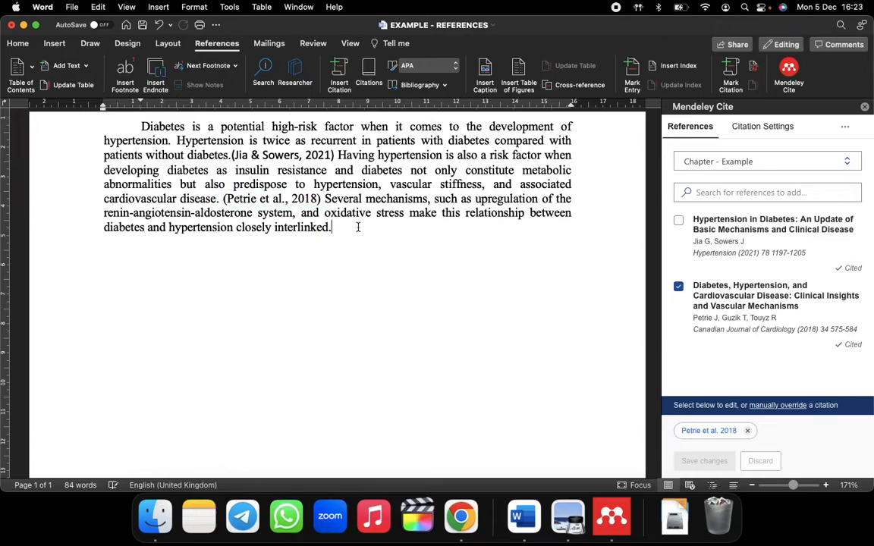
left_click(678, 221)
left_click(692, 460)
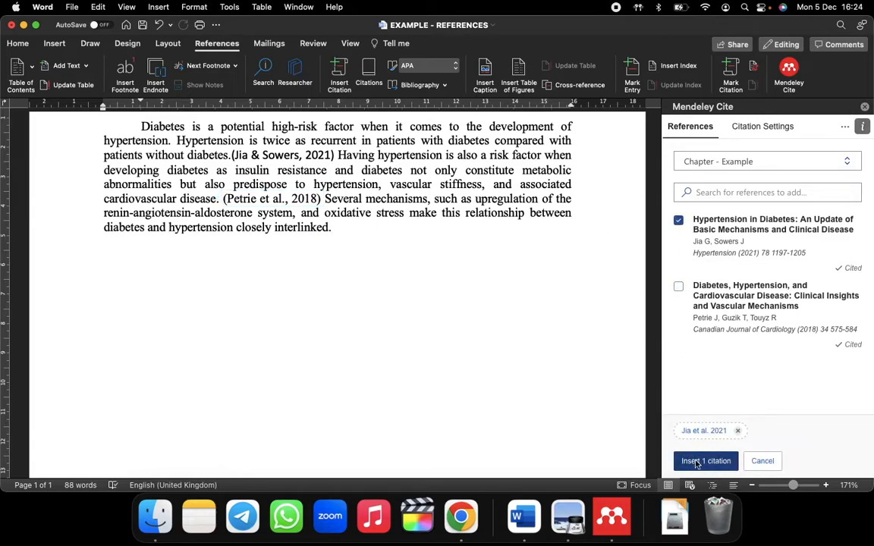
scroll(431, 223, "up", 5)
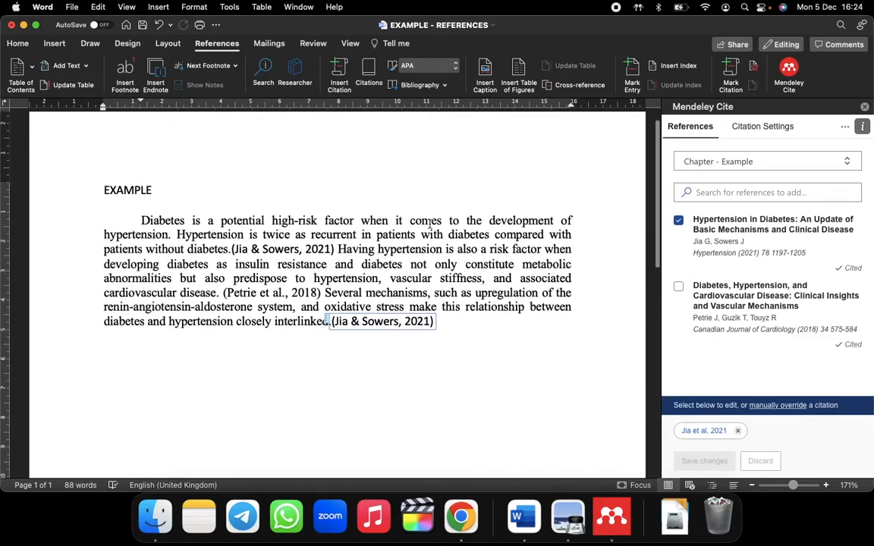
Insert a page break after the paragraph's final citation and add the heading "REFERENCES" with an empty line below it on the new page
left_click(465, 344)
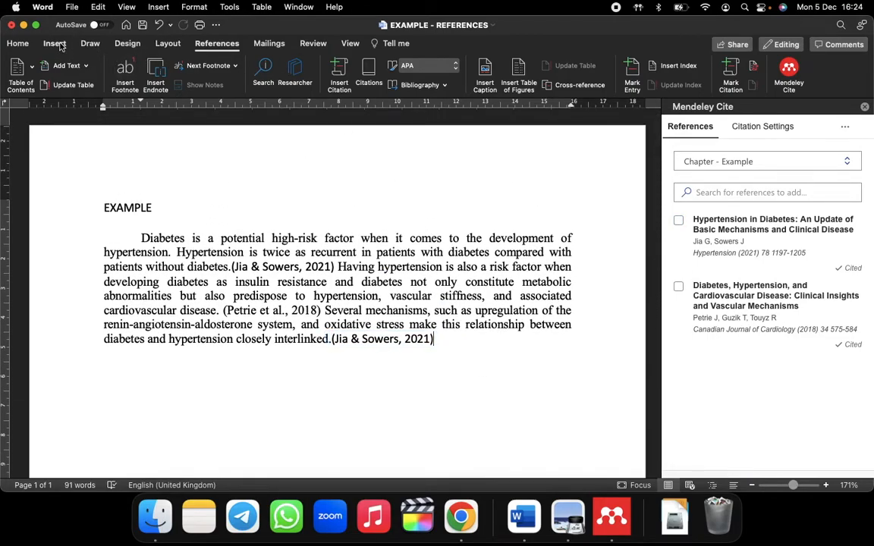
left_click(55, 43)
left_click(38, 88)
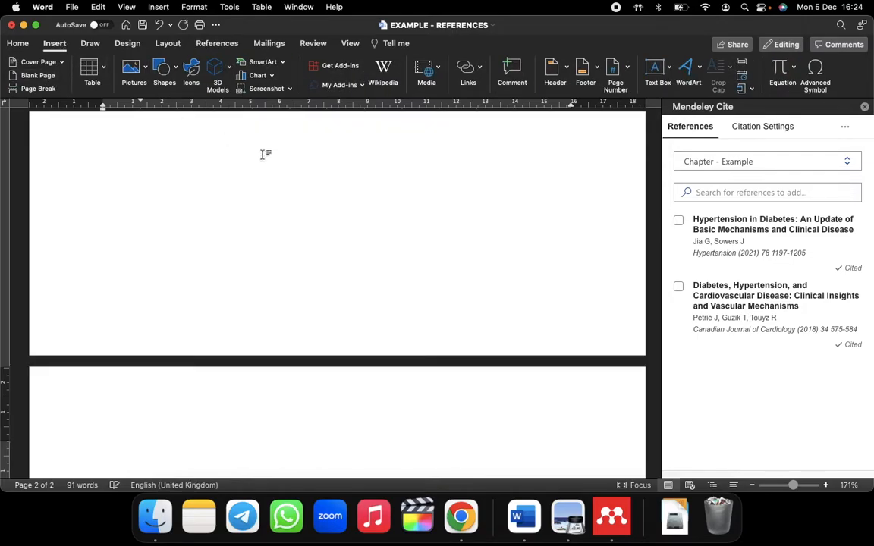
type("REFERENCES")
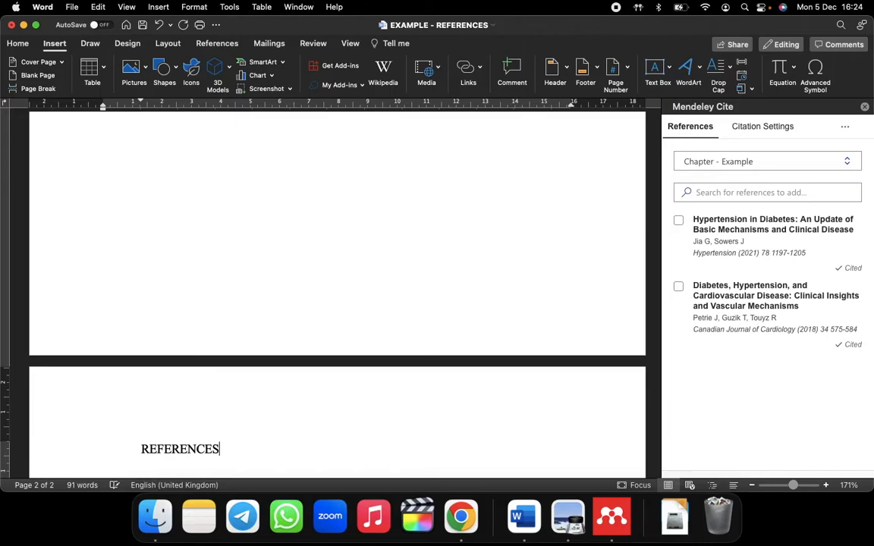
key("Return")
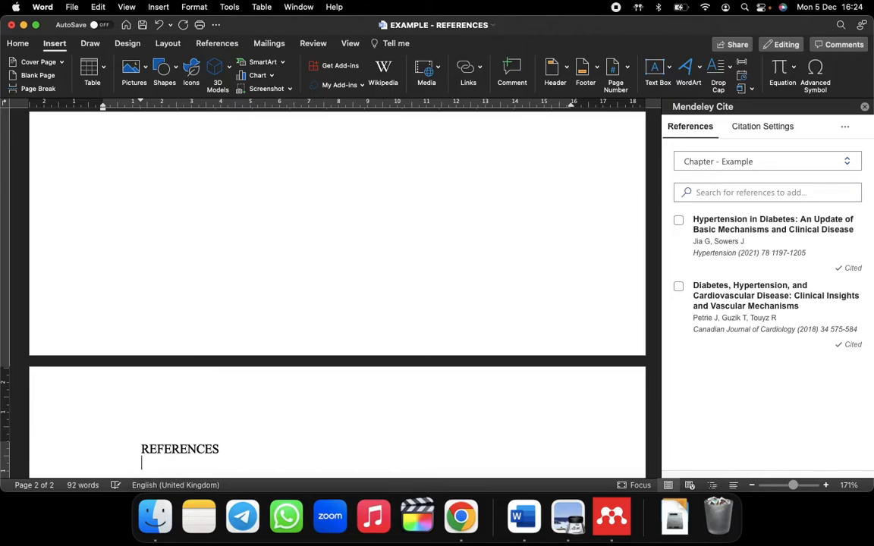
Select both references in Mendeley Cite and insert the bibliography under the REFERENCES heading
left_click(679, 221)
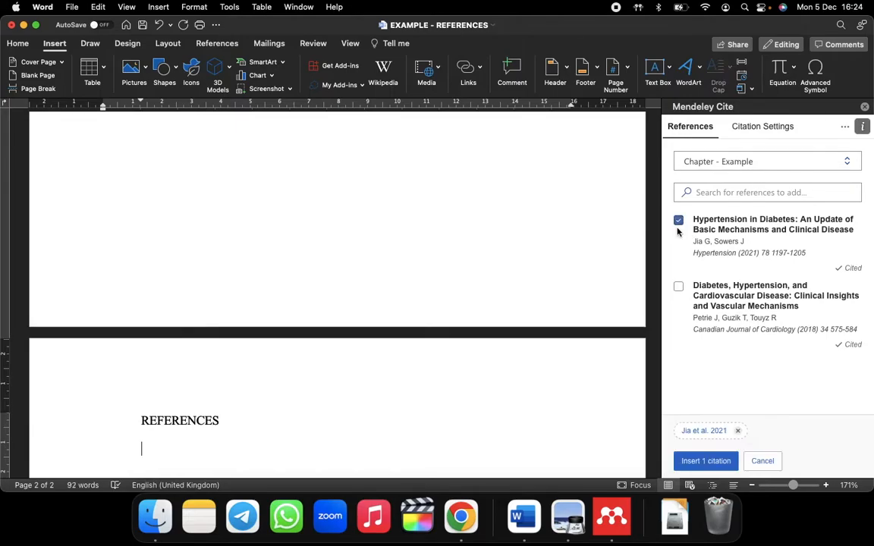
left_click(678, 287)
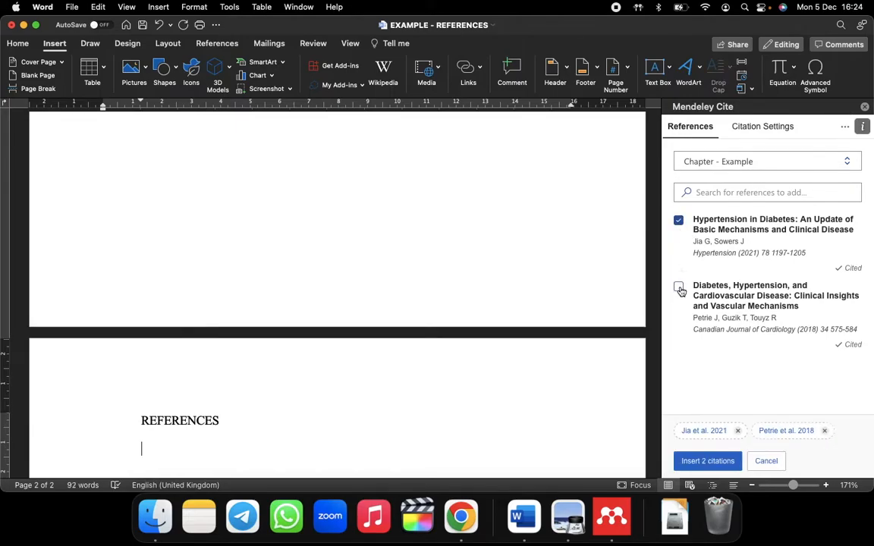
left_click(845, 126)
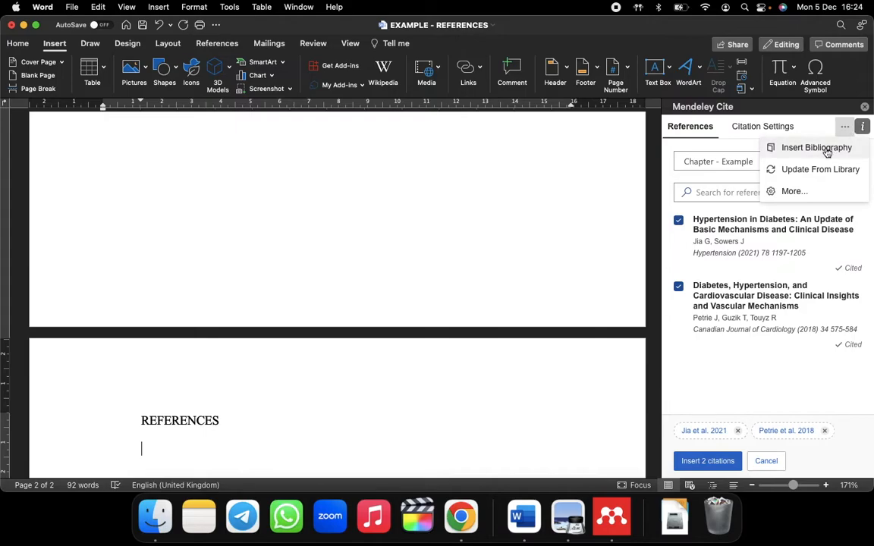
left_click(824, 149)
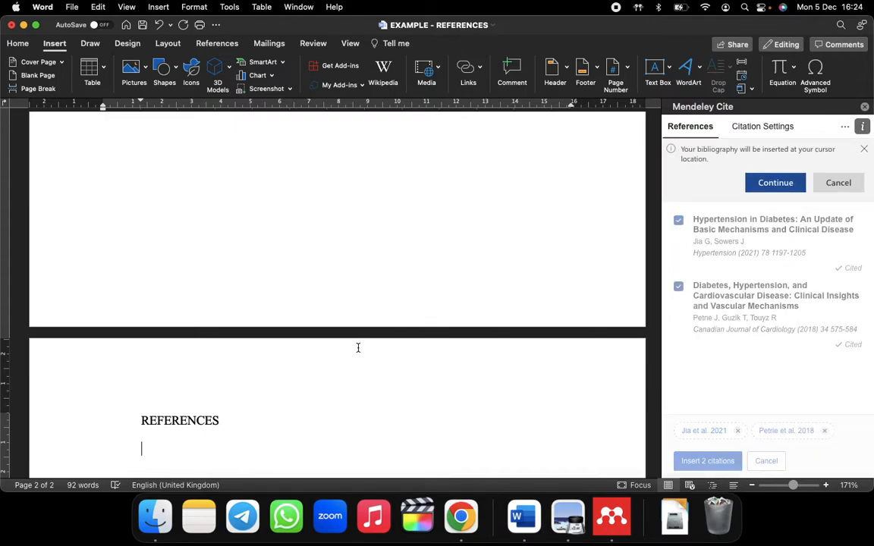
left_click(775, 183)
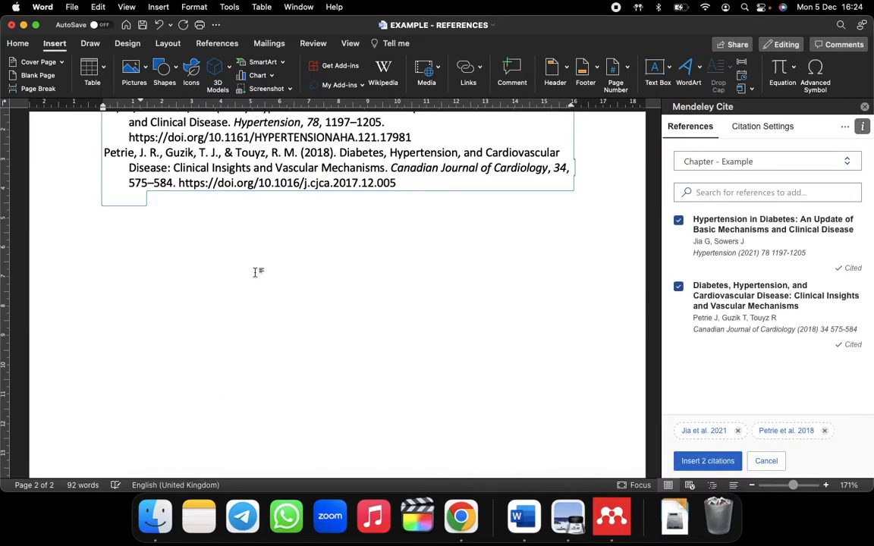
scroll(256, 273, "up", 4)
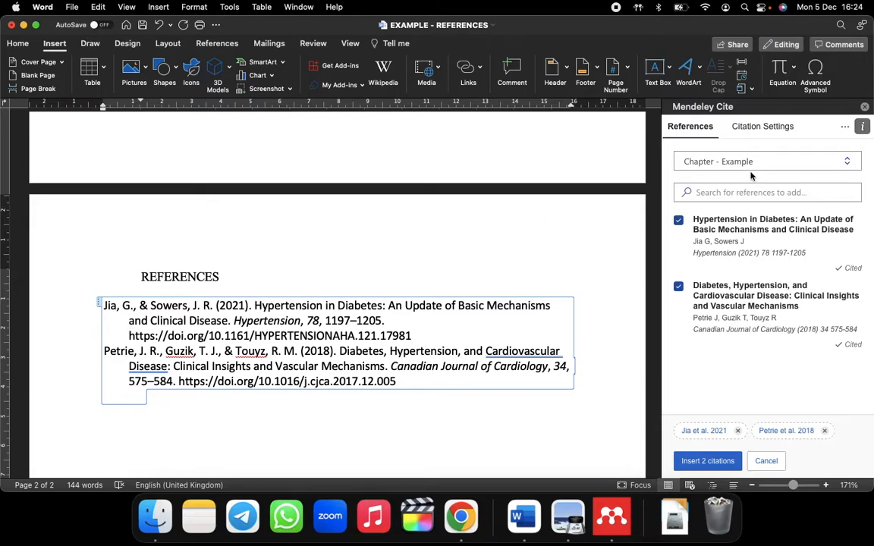
Return to the cited paragraph and examine the citation style and language settings in Mendeley Cite
scroll(619, 205, "up", 10)
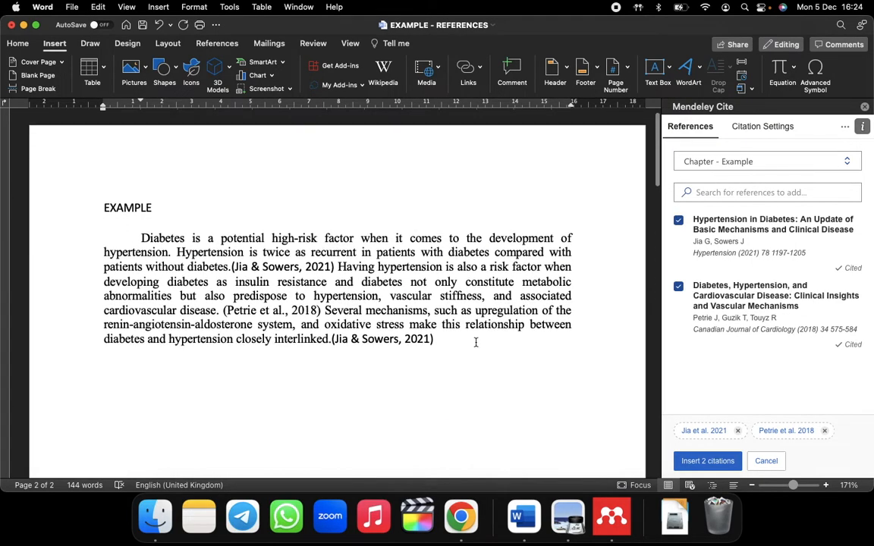
left_click(466, 339)
left_click(763, 127)
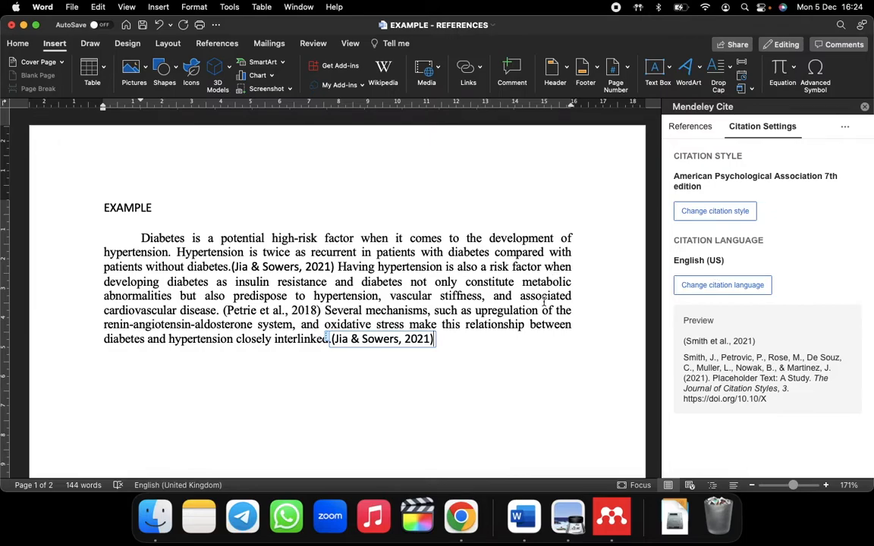
left_click(691, 127)
Switch to Chrome and close the Mendeley Web Importer on both the Hypertension in Diabetes and the cardiovascular disease article pages
key("ctrl+Left")
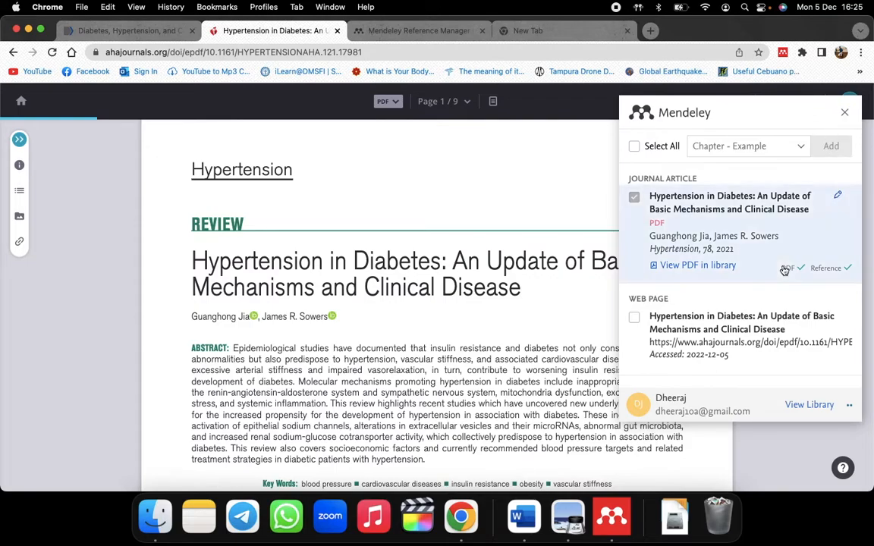
left_click(848, 111)
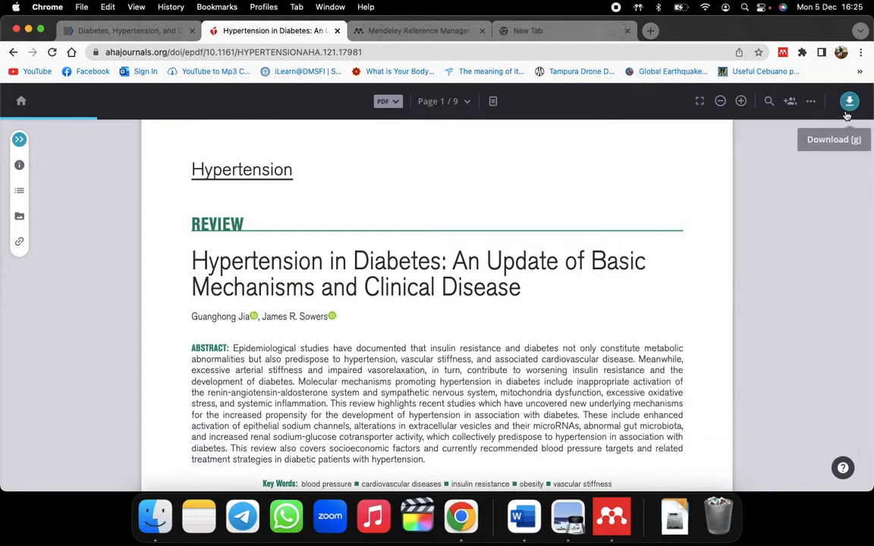
left_click(395, 105)
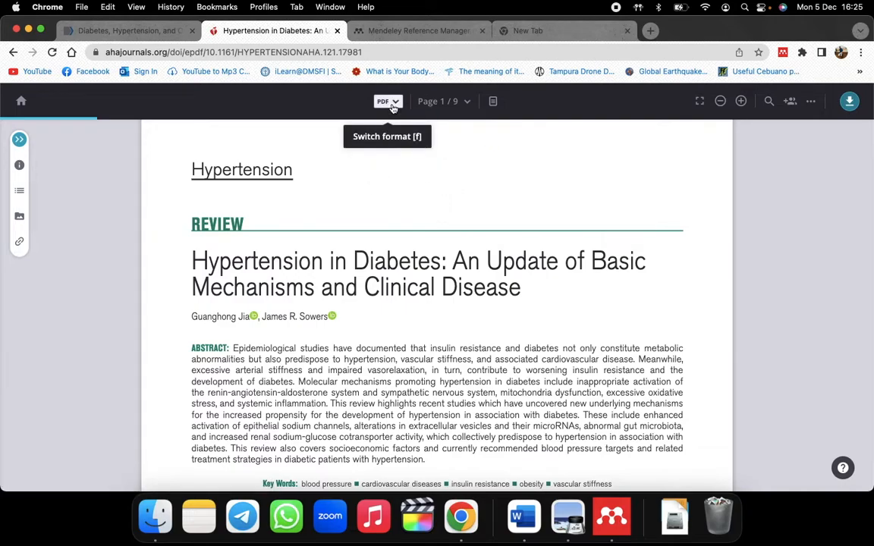
left_click(143, 30)
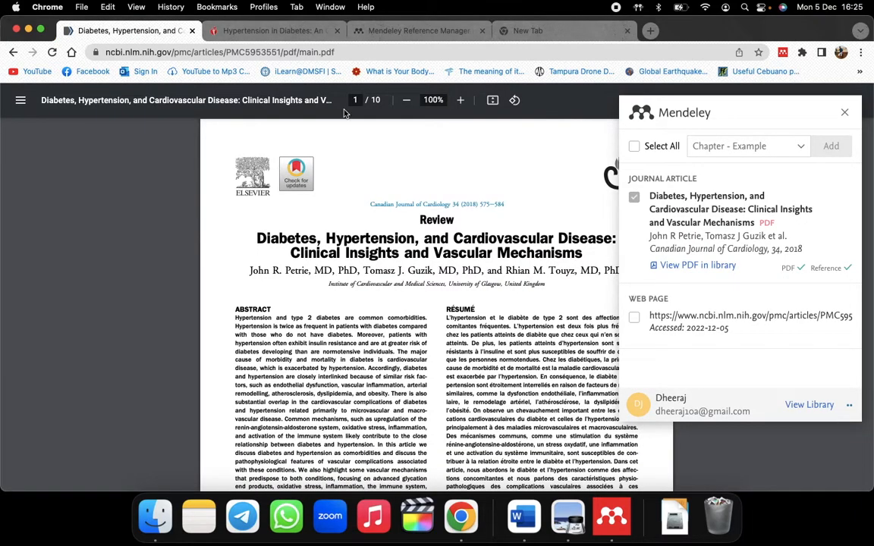
left_click(844, 113)
Switch to Mendeley Reference Manager, look through the fields of the manual entry form and close it without adding a reference
left_click(611, 516)
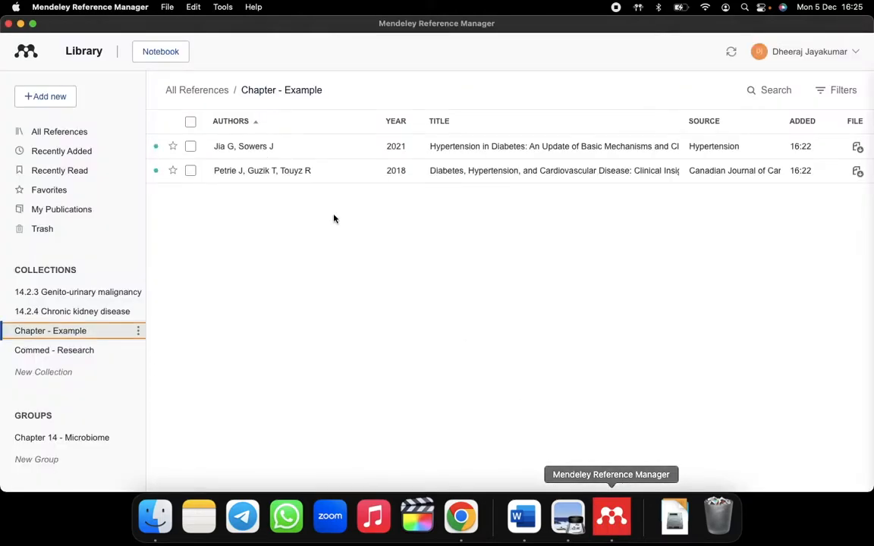
left_click(58, 102)
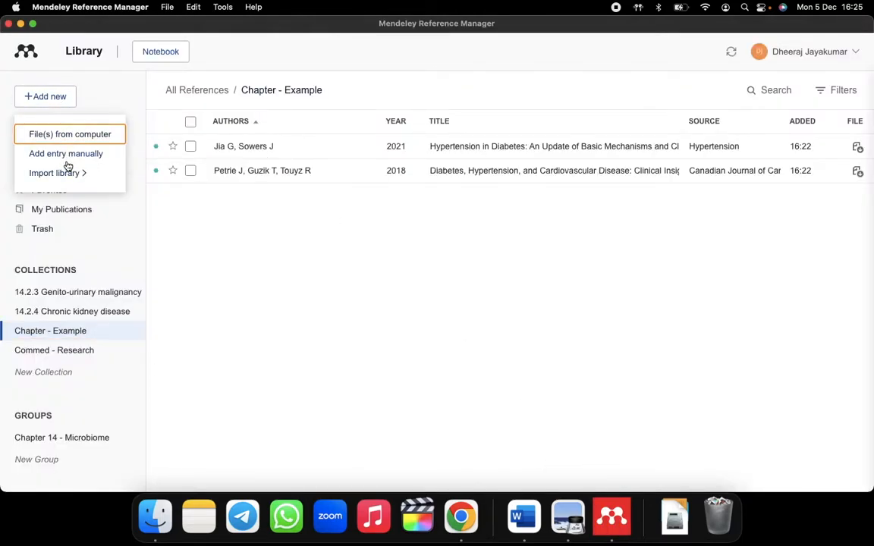
left_click(66, 167)
left_click(62, 99)
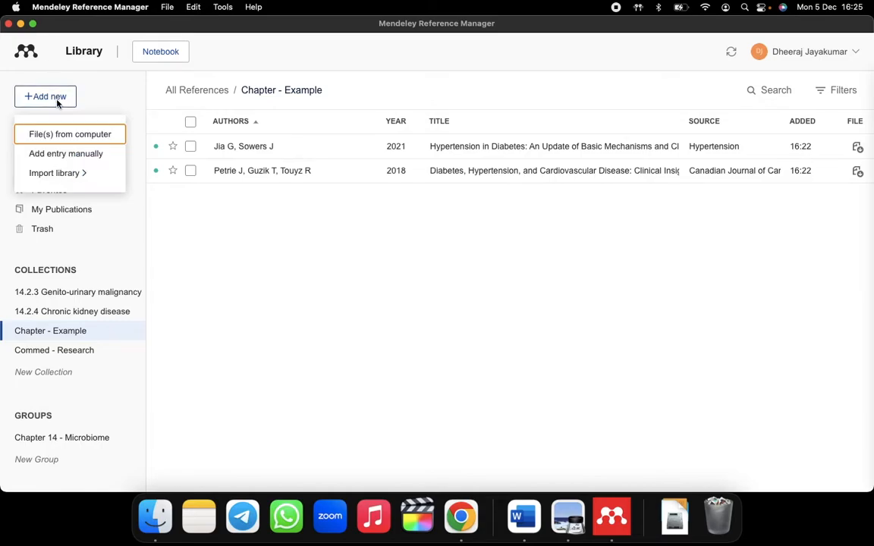
left_click(66, 154)
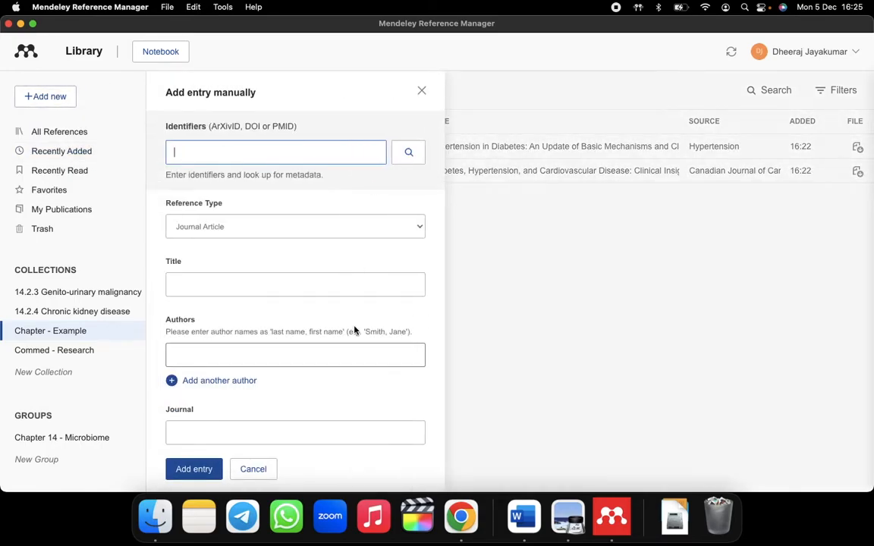
scroll(355, 330, "down", 3)
scroll(354, 331, "down", 5)
left_click(253, 469)
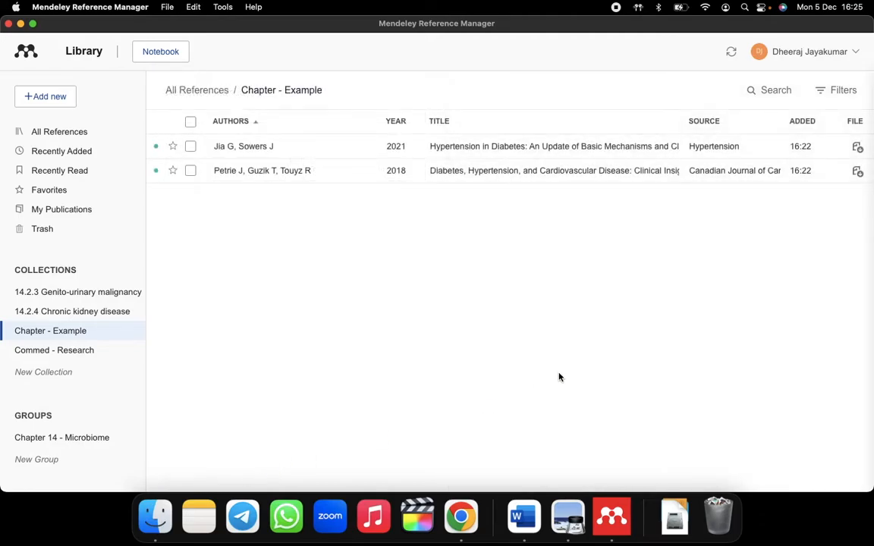